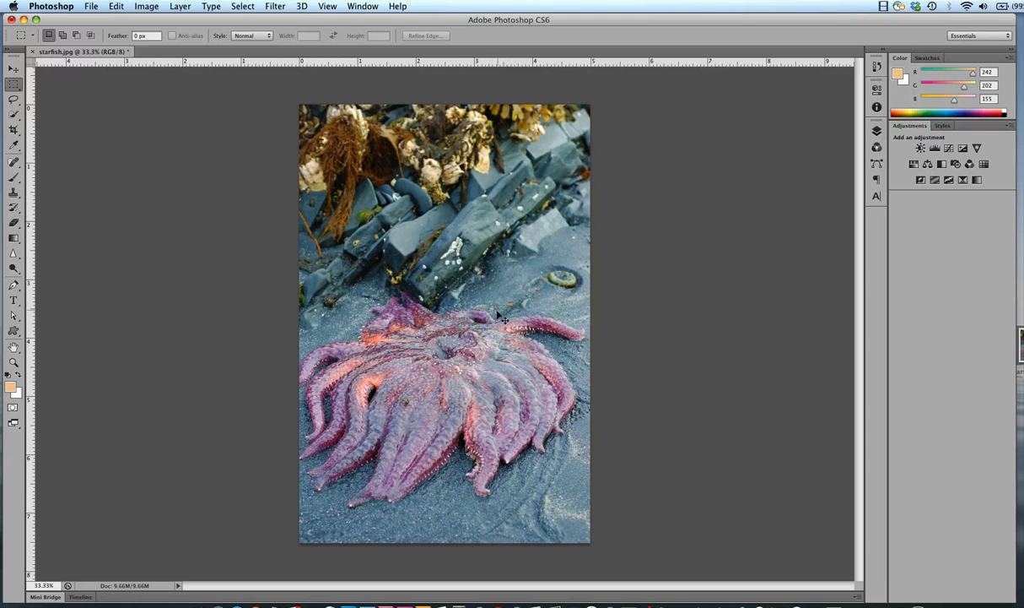
Step: Compare the starfish photo with and without the Vibrance adjustment by repeatedly undoing and redoing it, finishing with Vibrance applied
left_click(120, 8)
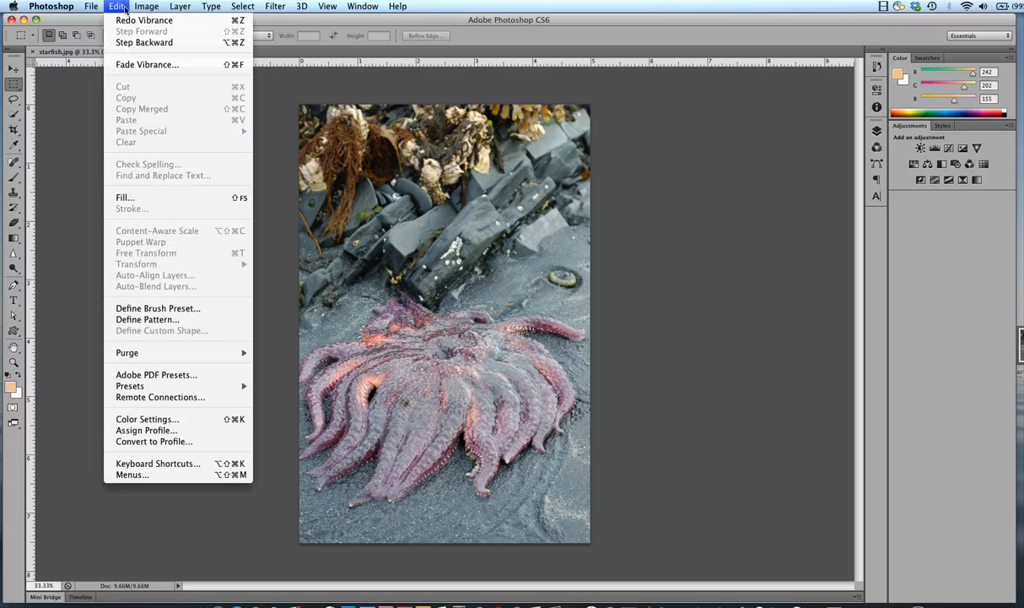
left_click(126, 19)
left_click(118, 7)
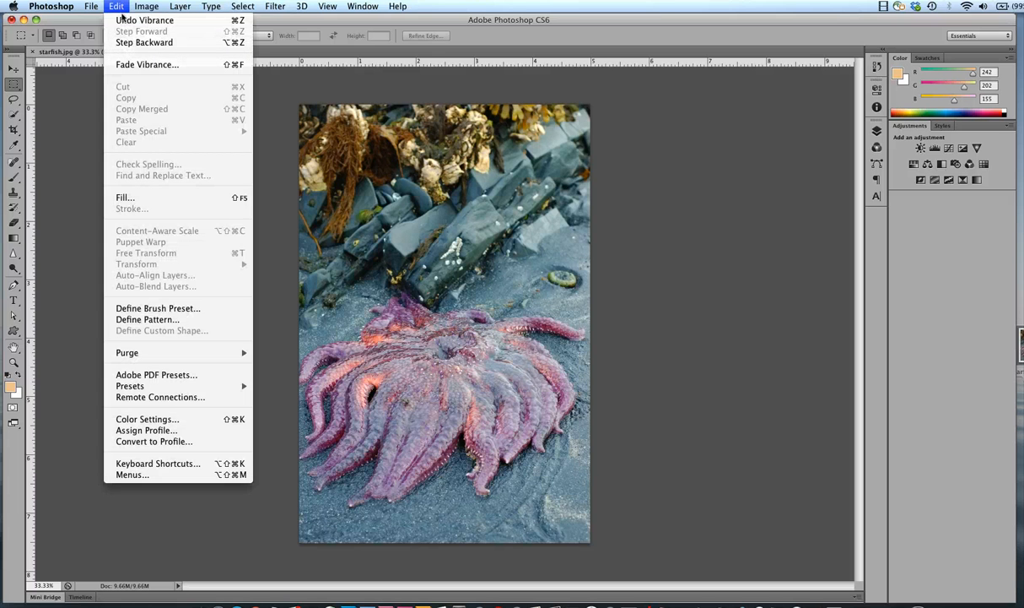
left_click(128, 20)
left_click(117, 9)
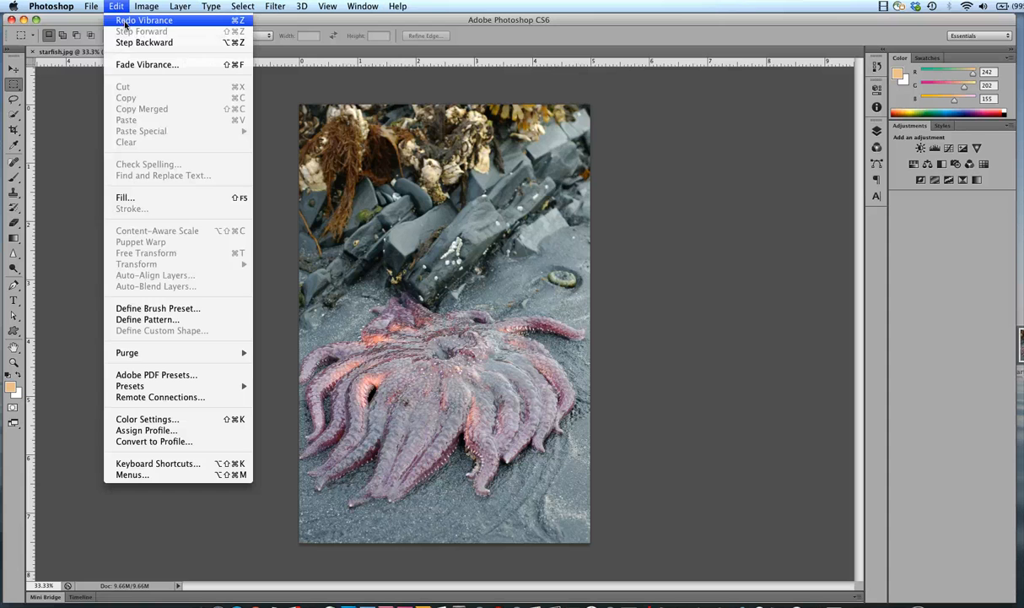
left_click(125, 20)
left_click(118, 7)
left_click(127, 20)
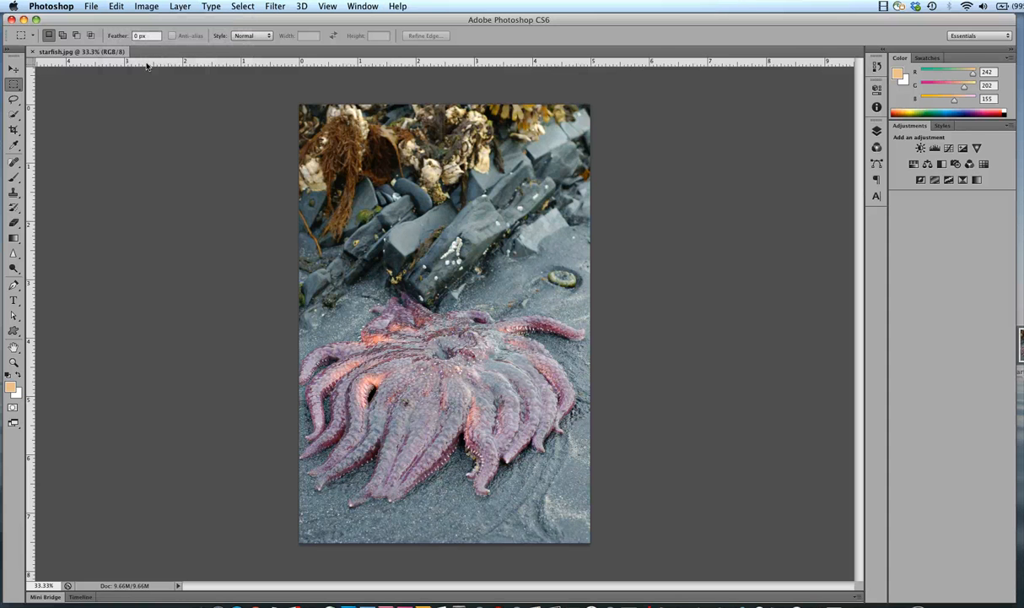
key("super+z")
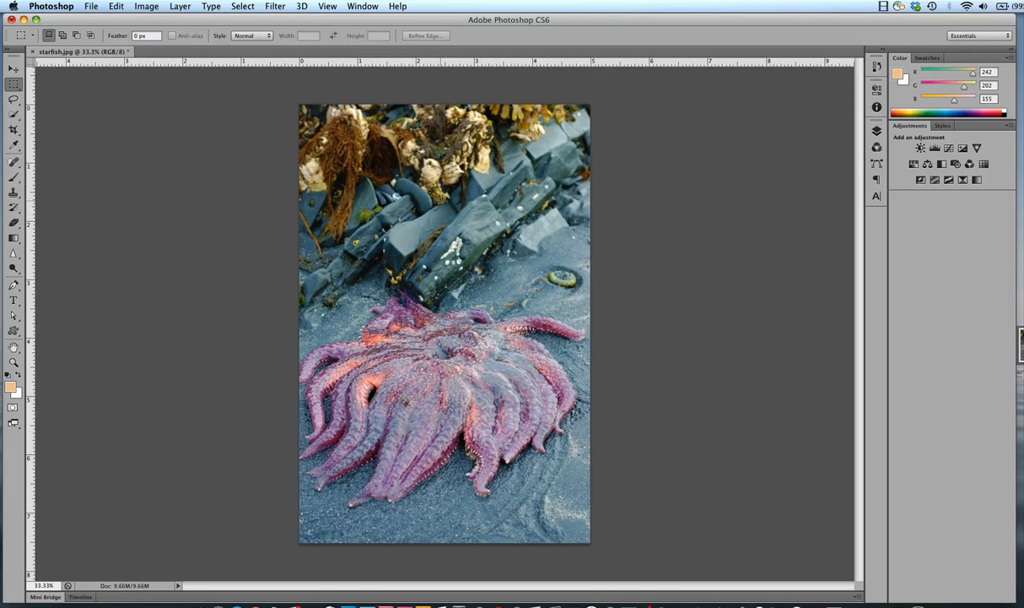
left_click(116, 7)
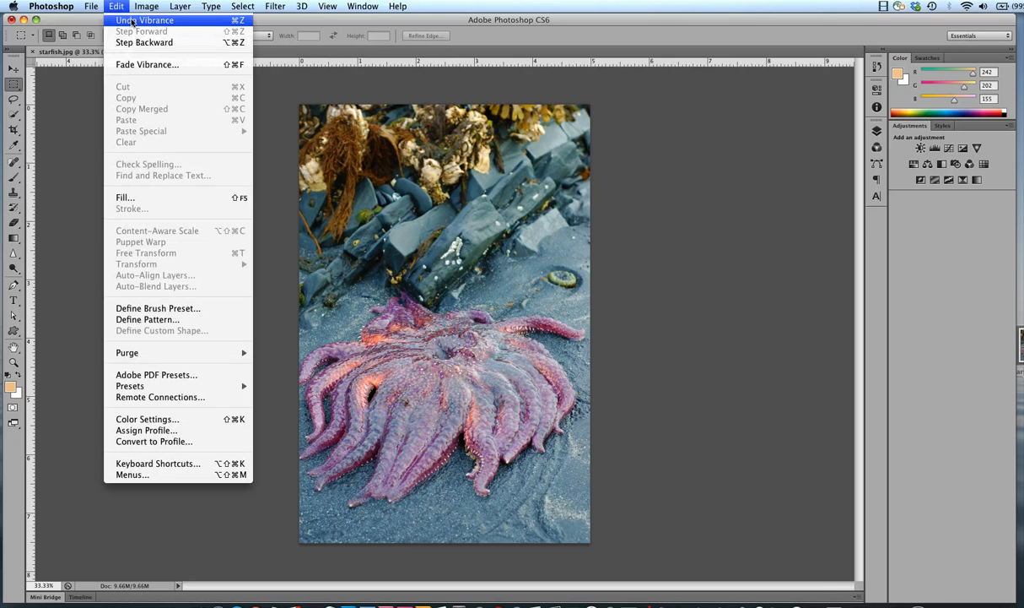
left_click(127, 20)
left_click(116, 6)
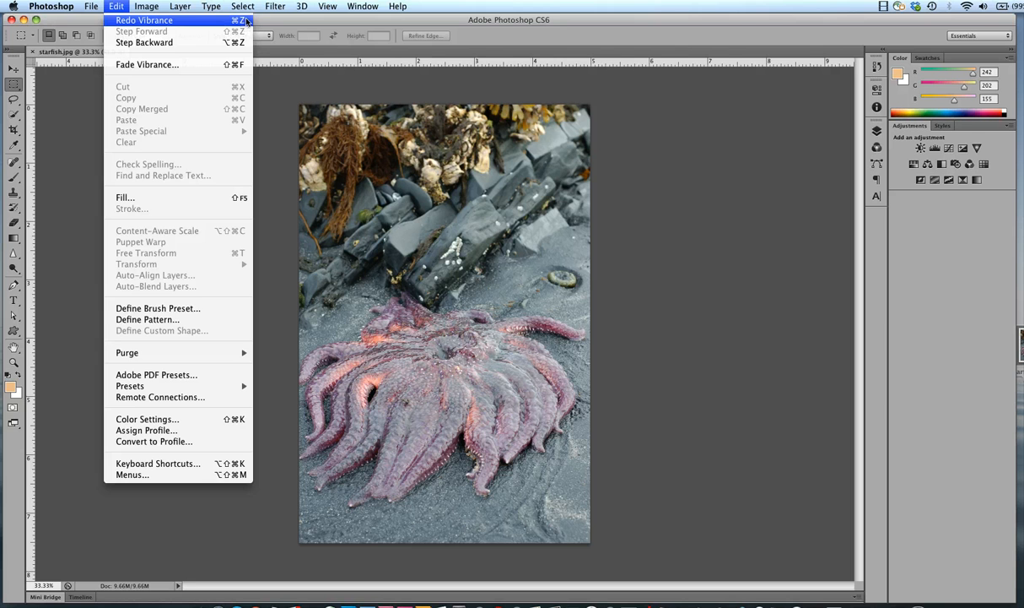
left_click(254, 25)
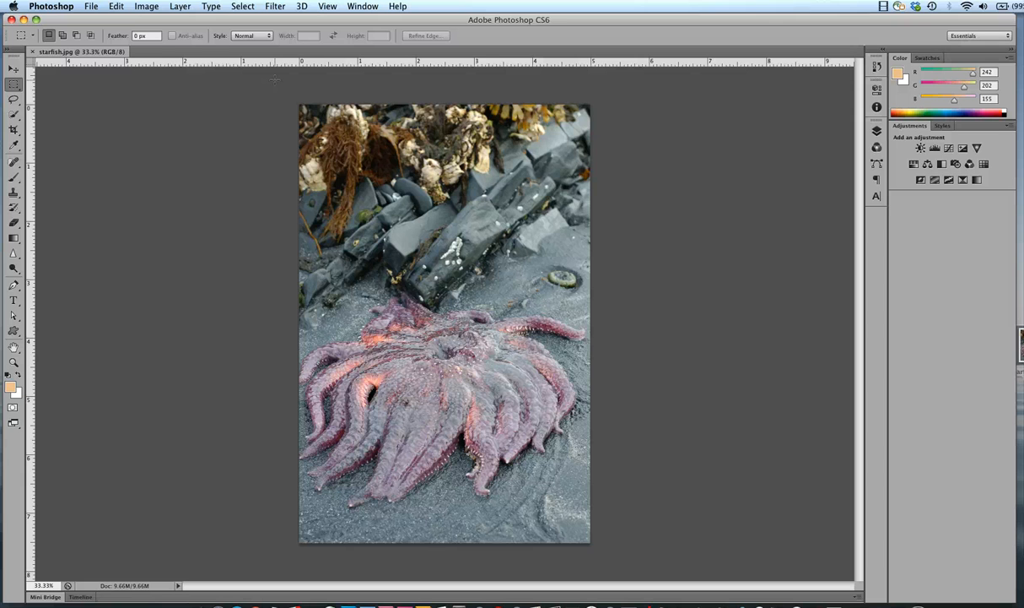
key("super+z")
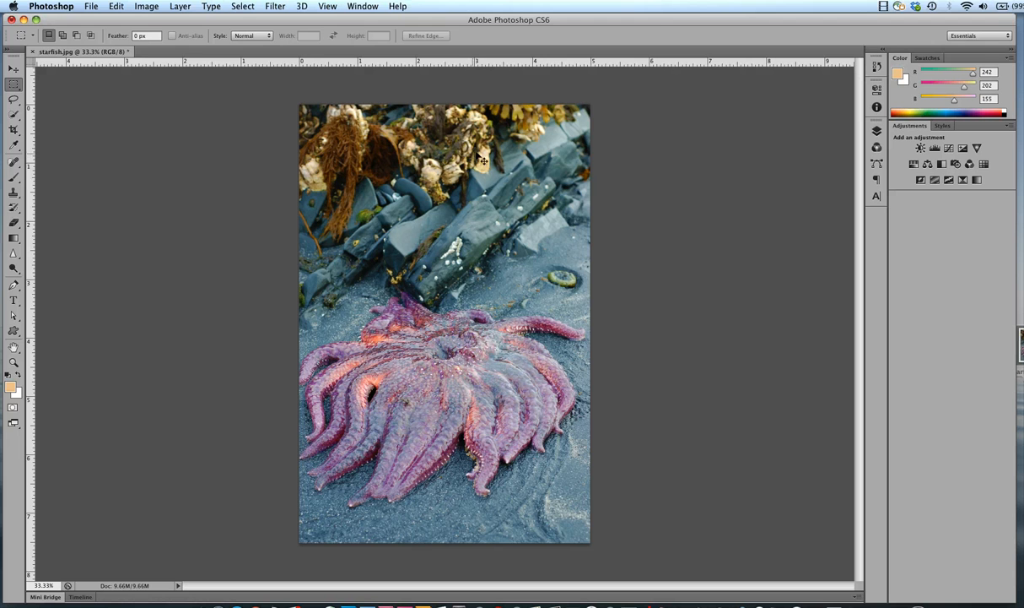
key("super+z")
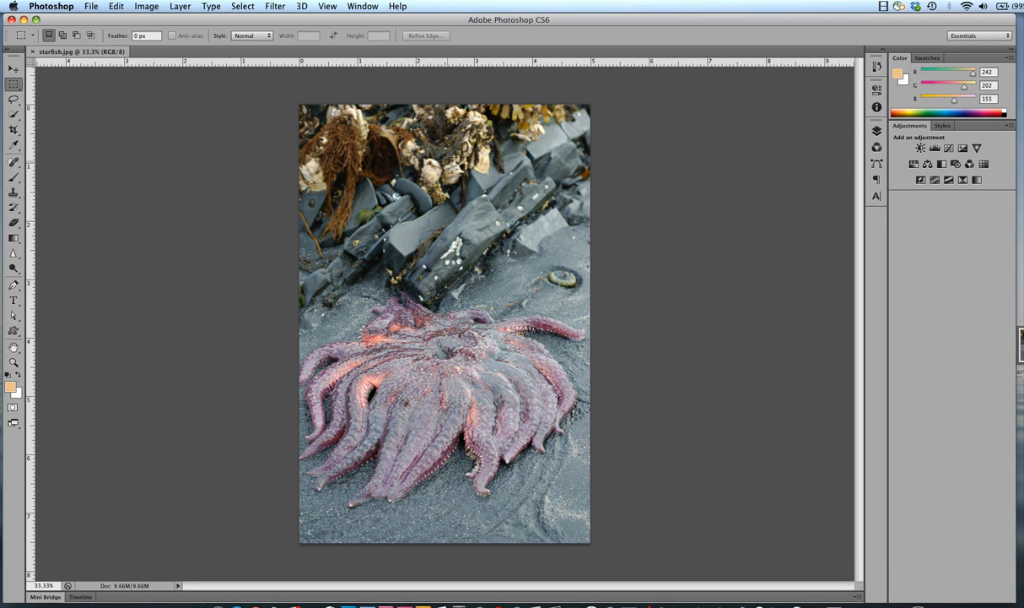
key("super+z")
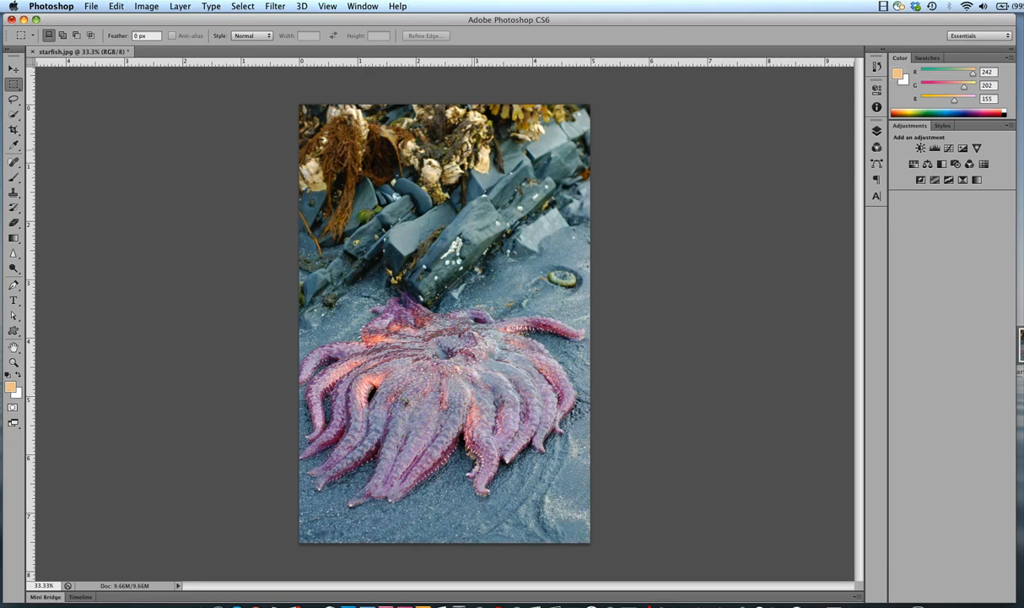
key("super+z")
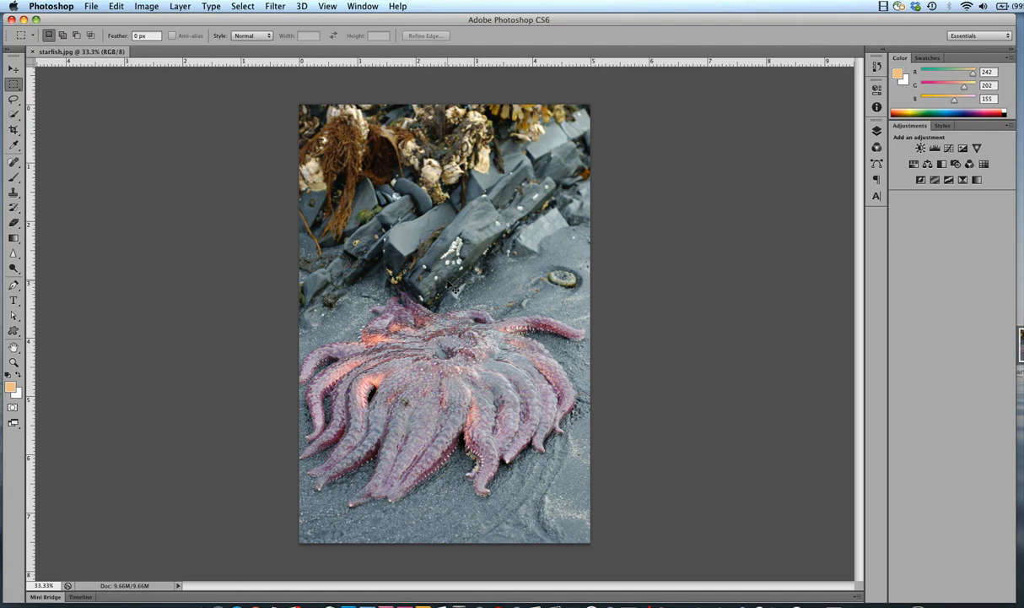
key("super+z")
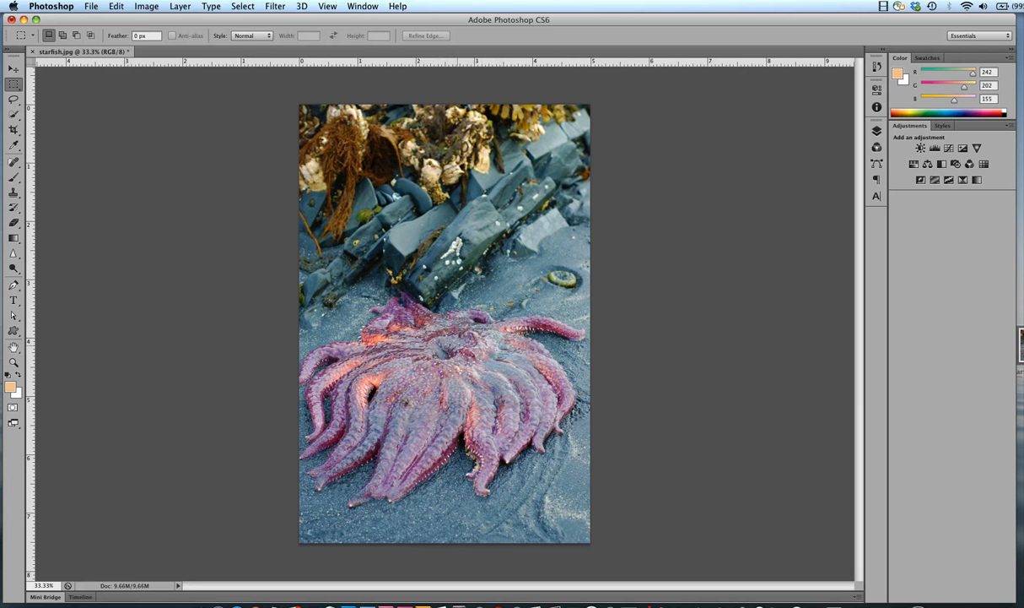
Step: Apply a Levels adjustment to the RGB channel with shadow input 23, midtone 0.84 and highlight input 250
left_click(149, 7)
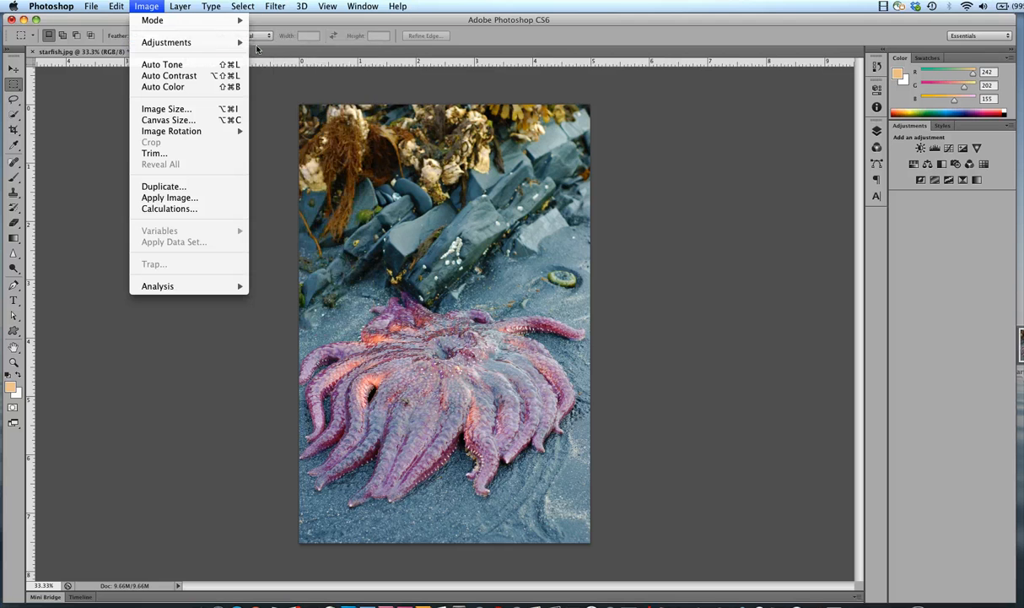
mouse_move(203, 42)
left_click(270, 53)
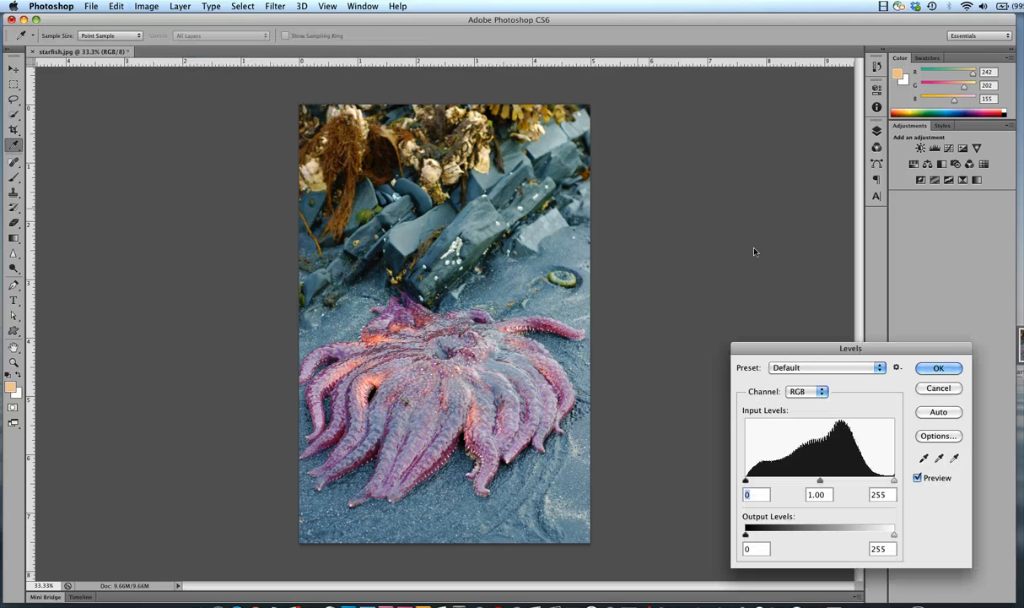
left_click_drag(846, 349, 743, 246)
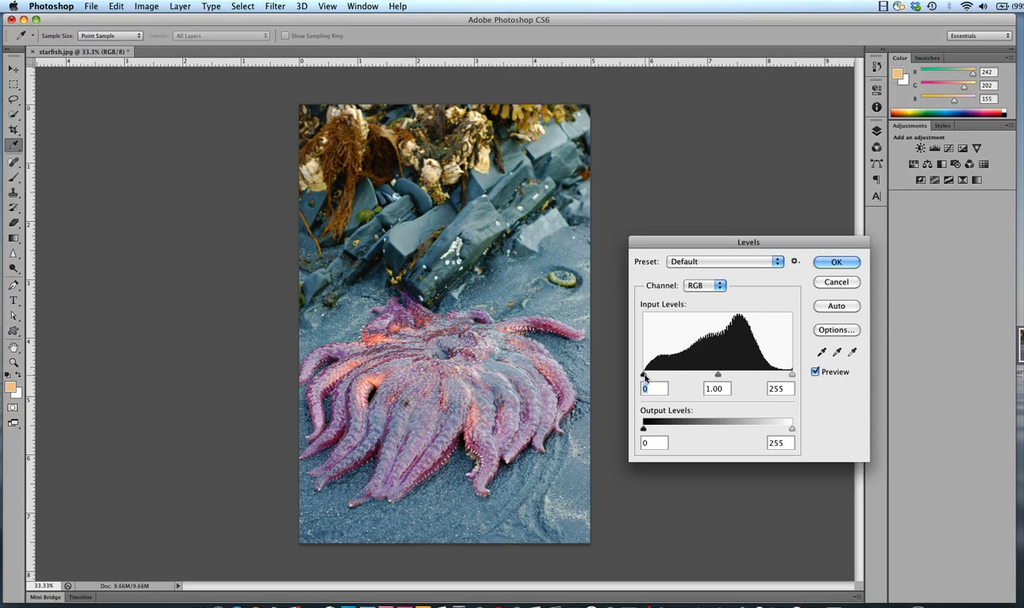
left_click_drag(644, 377, 657, 377)
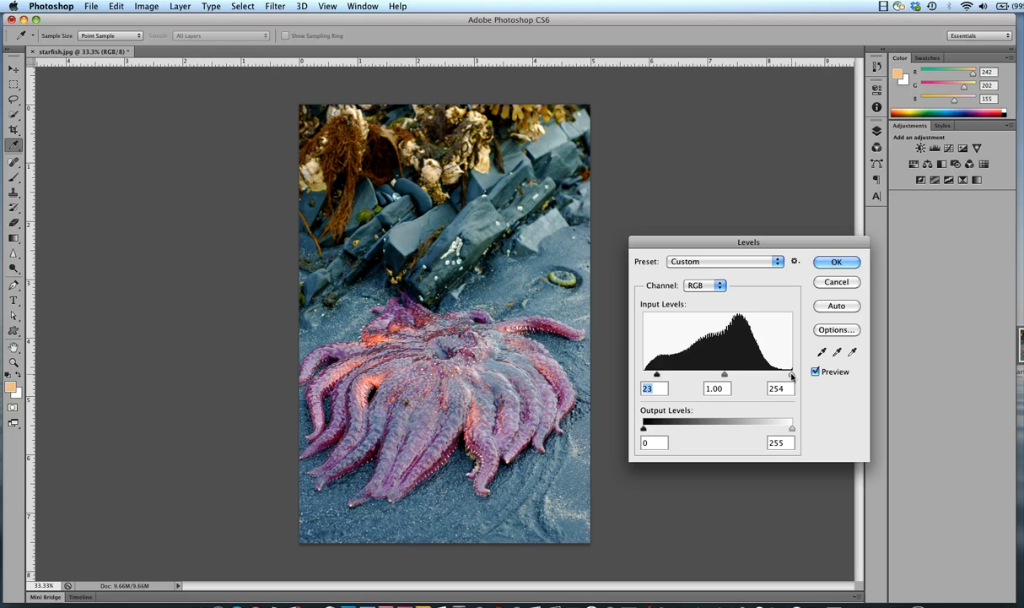
mouse_move(792, 376)
left_mouse_down()
mouse_move(777, 376)
mouse_move(790, 376)
left_mouse_up()
left_click_drag(724, 375, 731, 375)
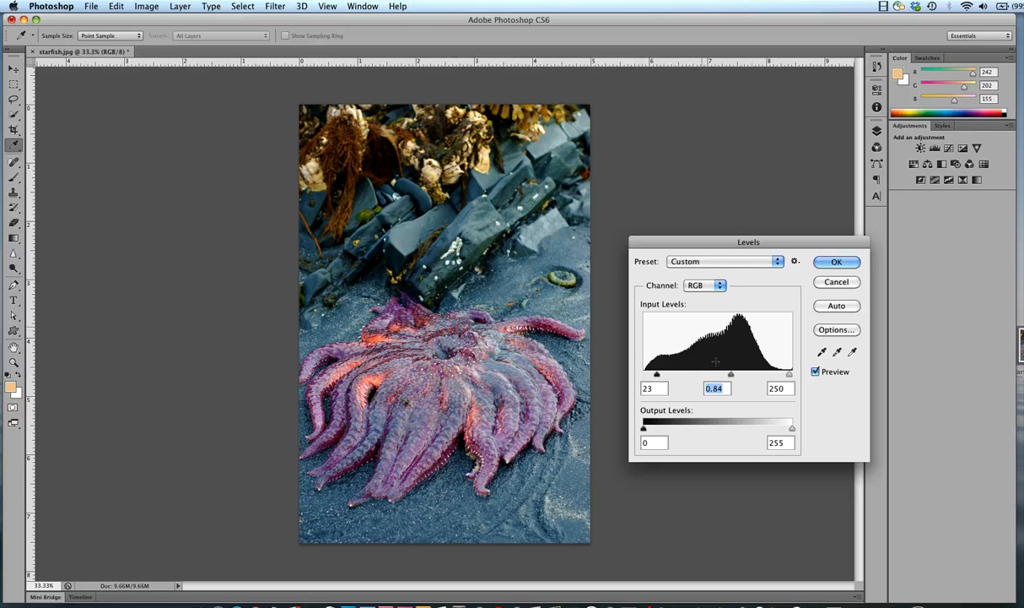
left_click(837, 262)
key("super+r")
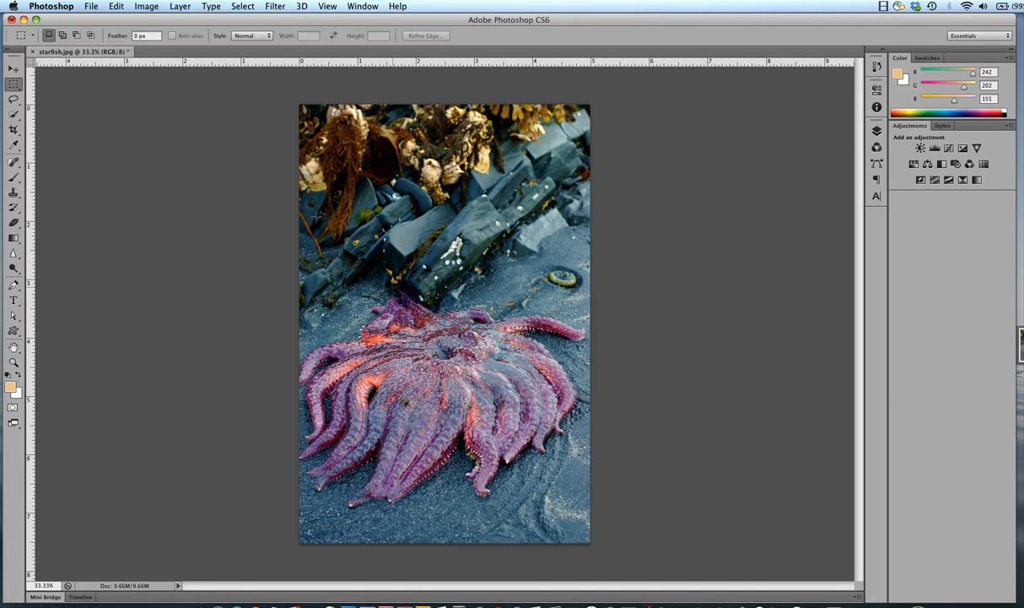
Step: Compare the photo before and after the Levels adjustment by undoing it once and redoing it
left_click(117, 7)
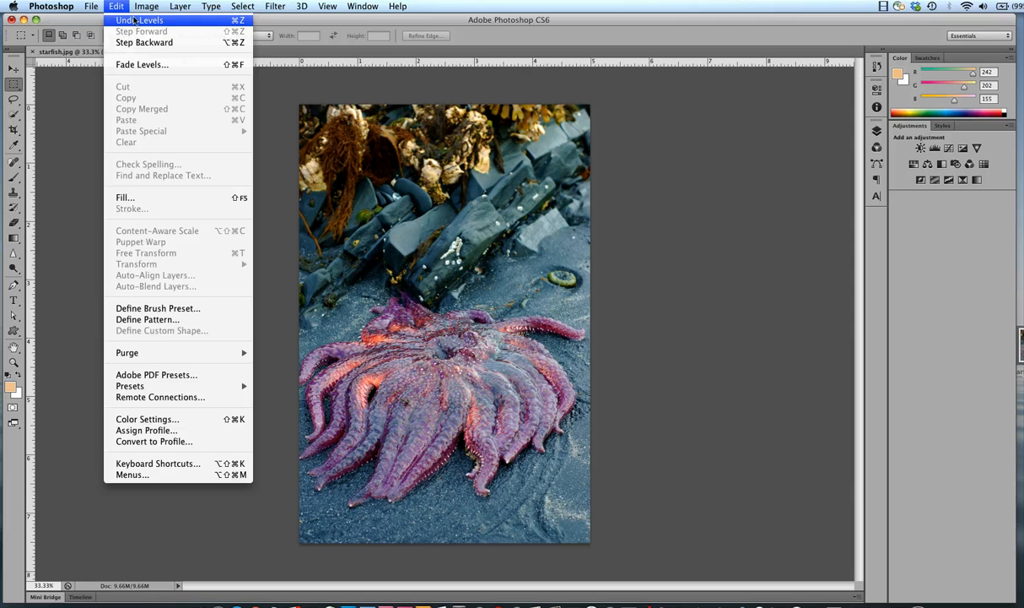
left_click(128, 20)
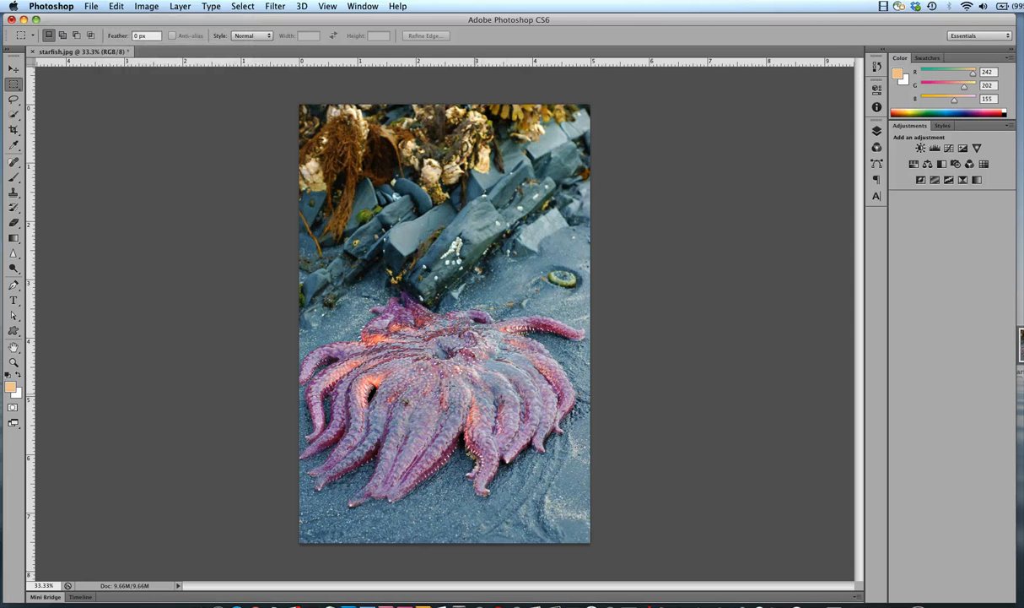
left_click(114, 7)
left_click(131, 20)
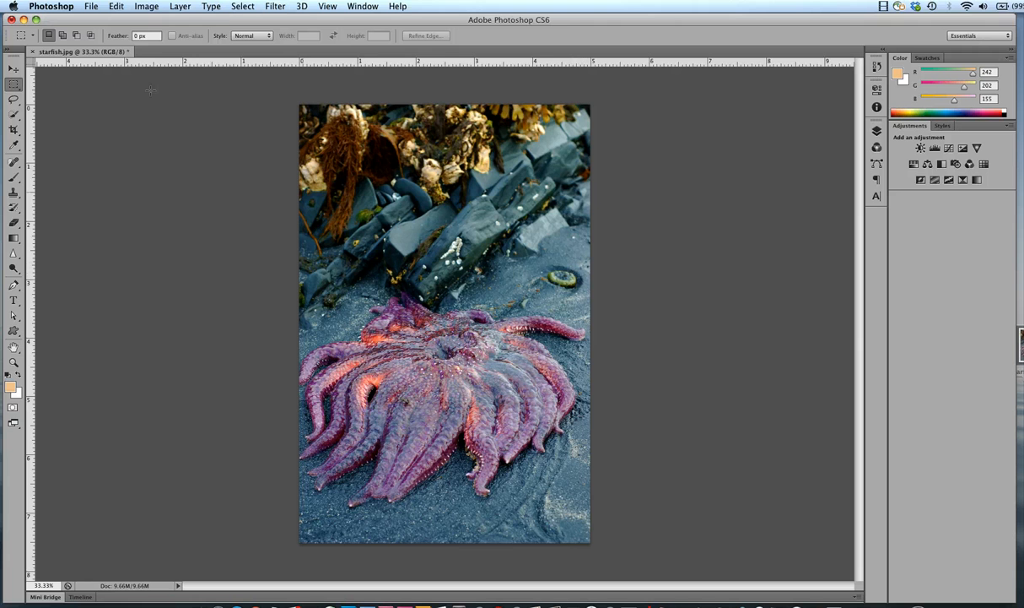
Step: Try a Shadows/Highlights adjustment with a reduced shadows amount and a slight highlights amount, and discard it
left_click(146, 6)
mouse_move(164, 42)
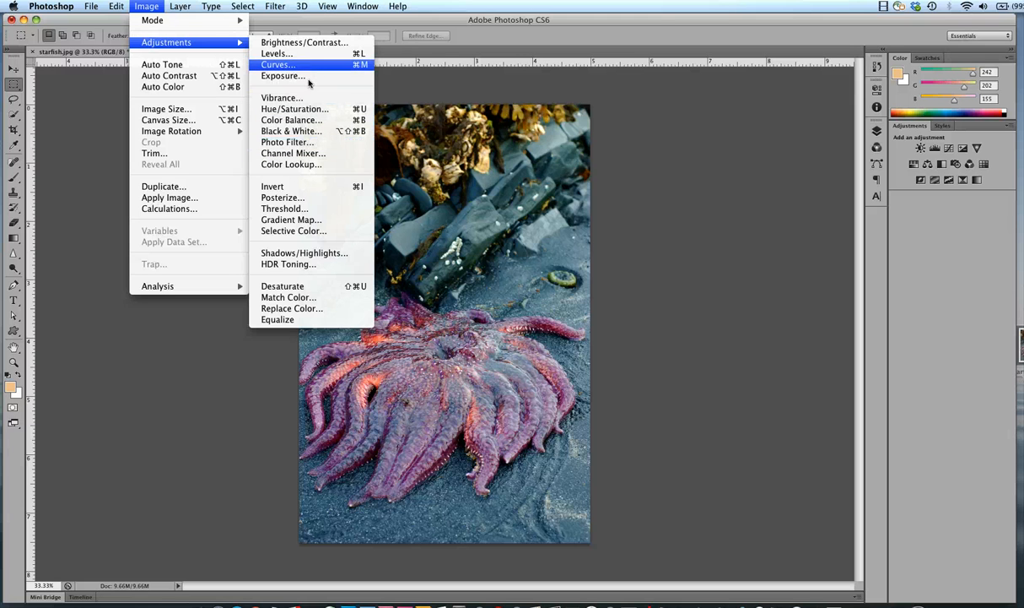
left_click(305, 253)
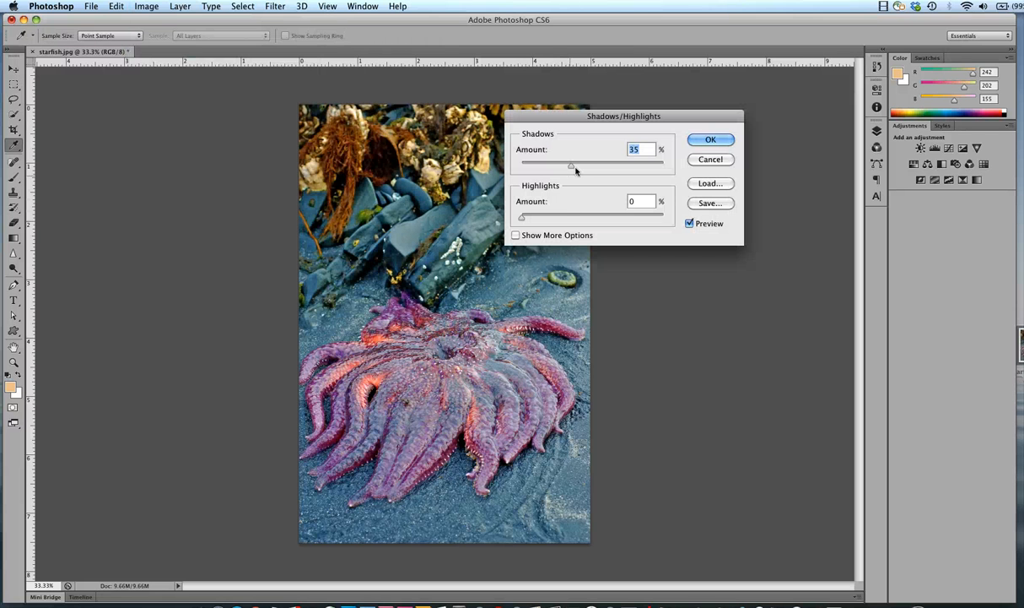
left_click_drag(573, 166, 556, 167)
mouse_move(523, 216)
left_mouse_down()
mouse_move(546, 218)
mouse_move(528, 218)
left_mouse_up()
left_click(710, 159)
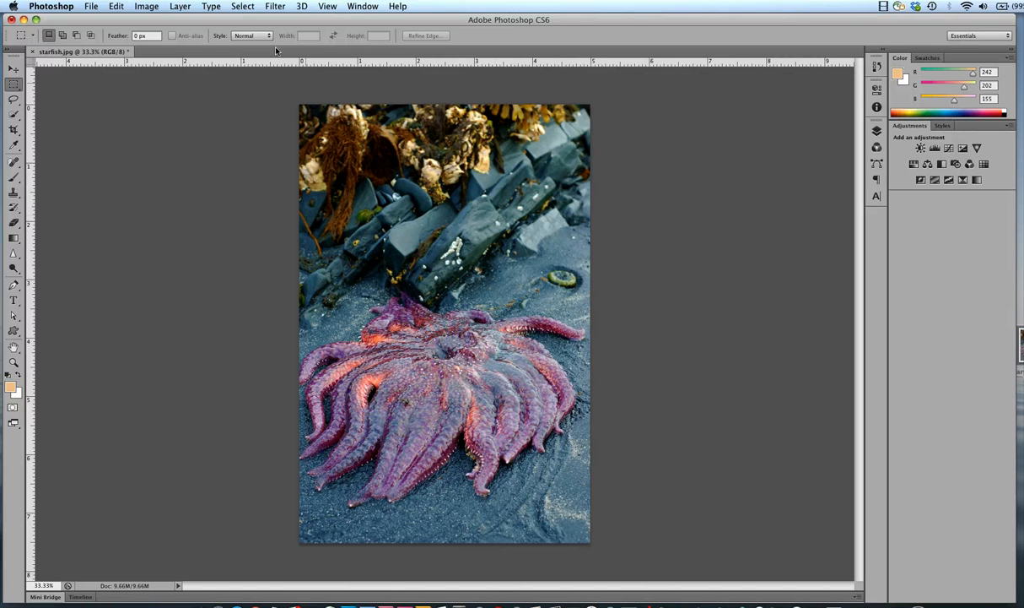
Step: Try a Posterize adjustment on the photo, varying the levels down to 7, and discard it
left_click(149, 7)
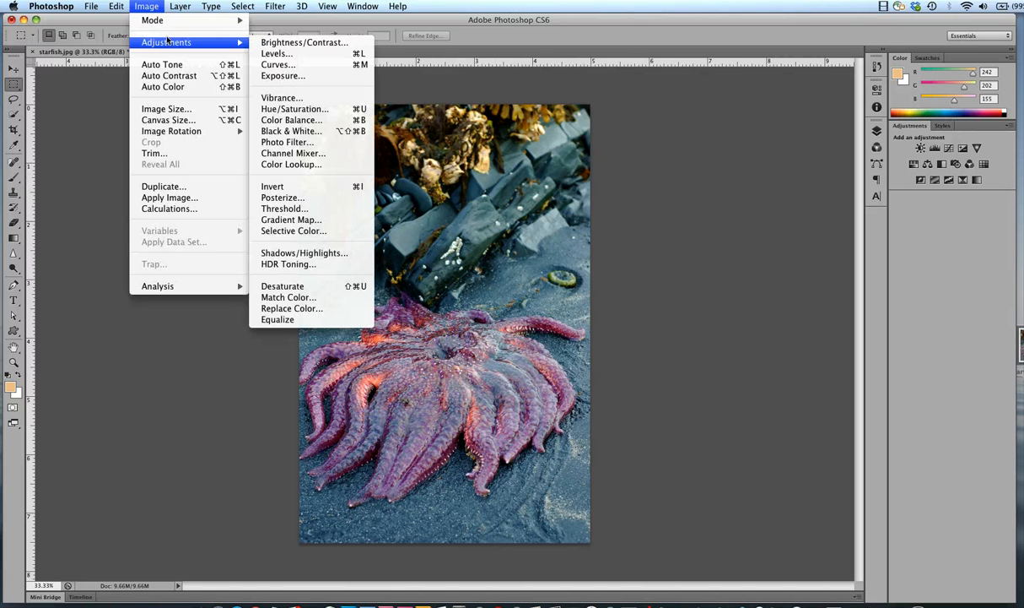
mouse_move(198, 42)
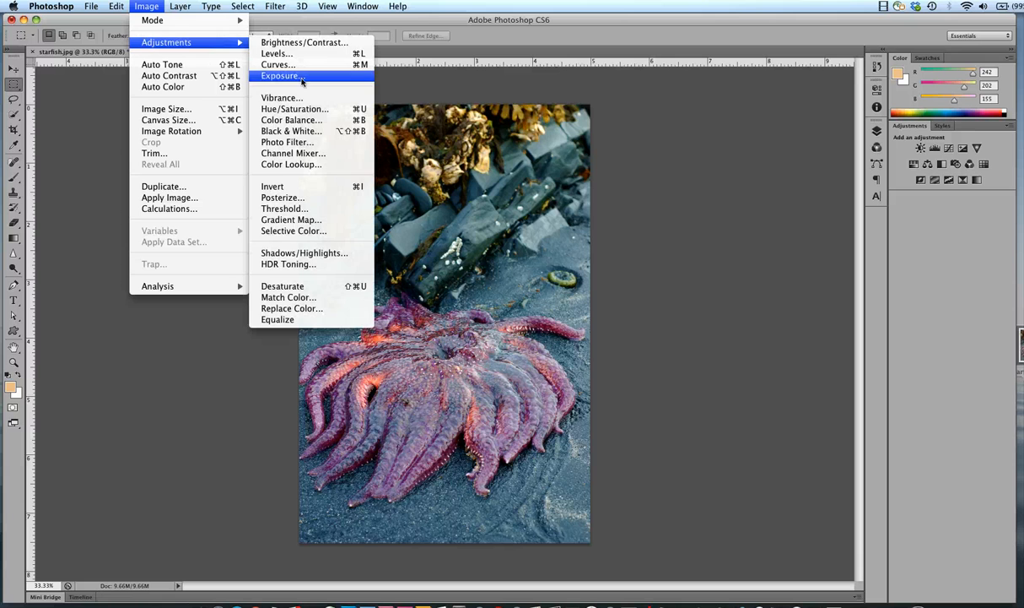
left_click(298, 199)
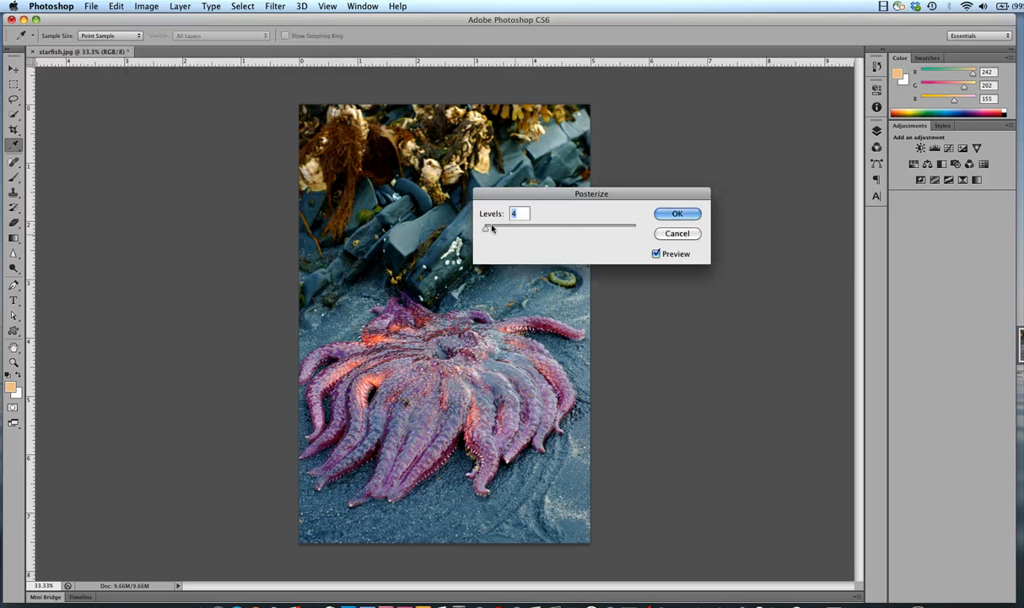
mouse_move(509, 231)
left_mouse_down()
mouse_move(492, 231)
mouse_move(519, 230)
left_mouse_up()
left_click_drag(519, 229, 488, 230)
left_click_drag(573, 197, 646, 178)
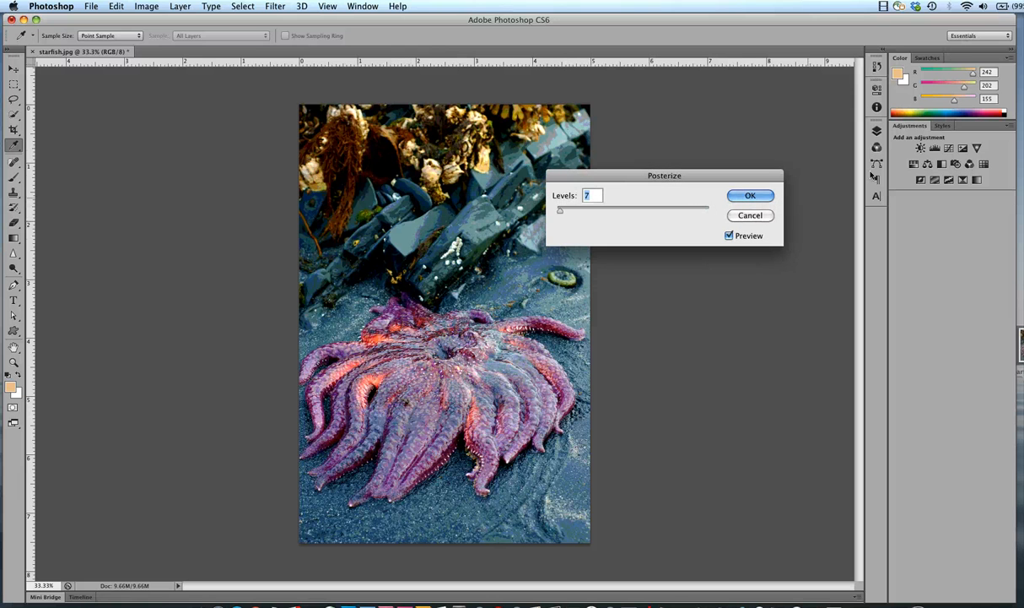
left_click(750, 215)
key("m")
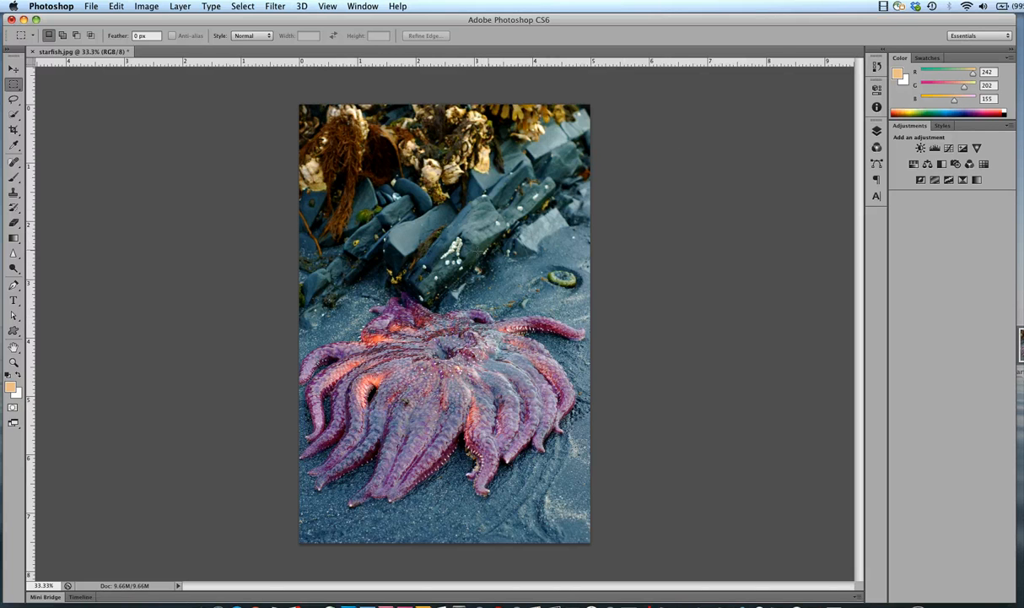
Step: Save the photo, and save another JPEG version on the Desktop as starfish-adjusted.jpg at Maximum quality 12 with Baseline ("Standard") format
left_click(90, 7)
left_click(125, 134)
left_click(91, 7)
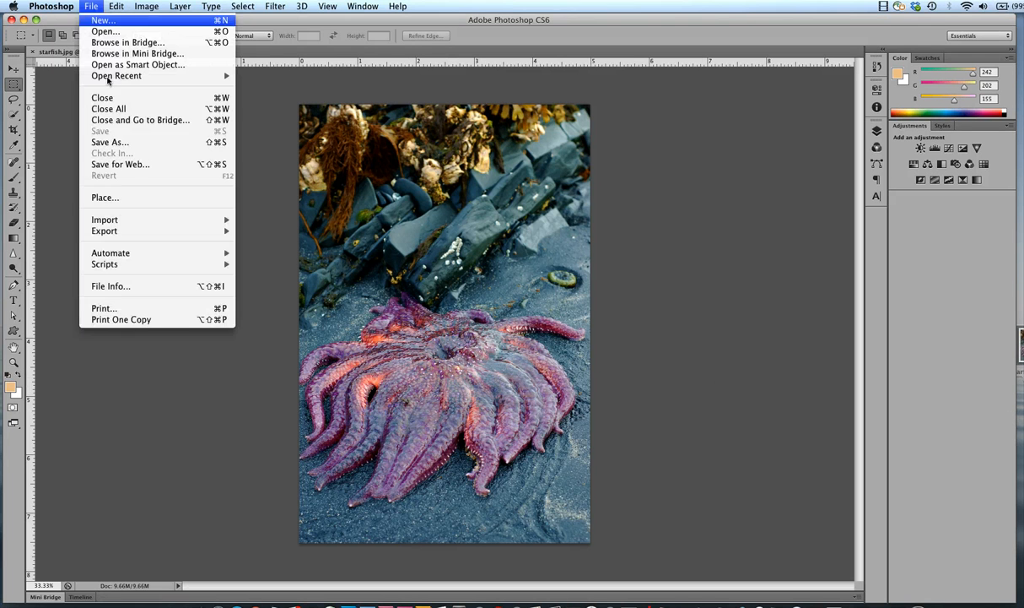
left_click(123, 143)
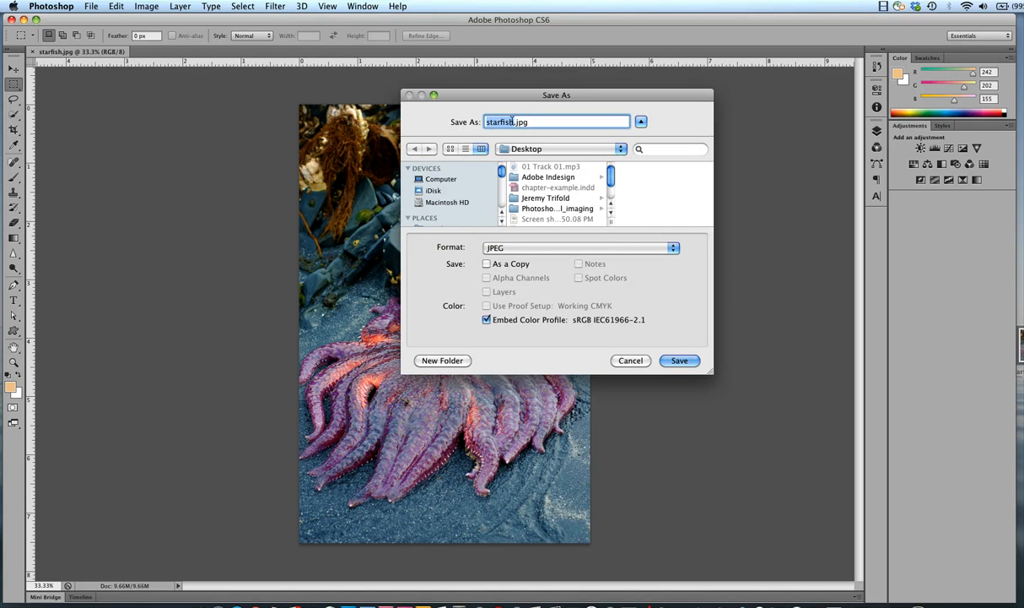
key("Right")
type("-adjusted")
left_click(499, 149)
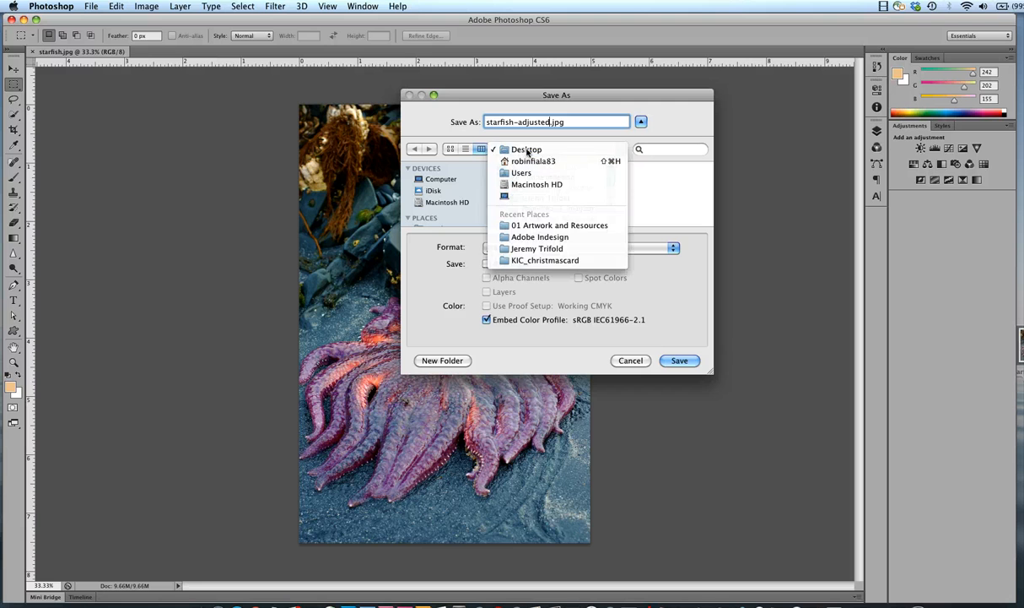
left_click(663, 343)
left_click(679, 360)
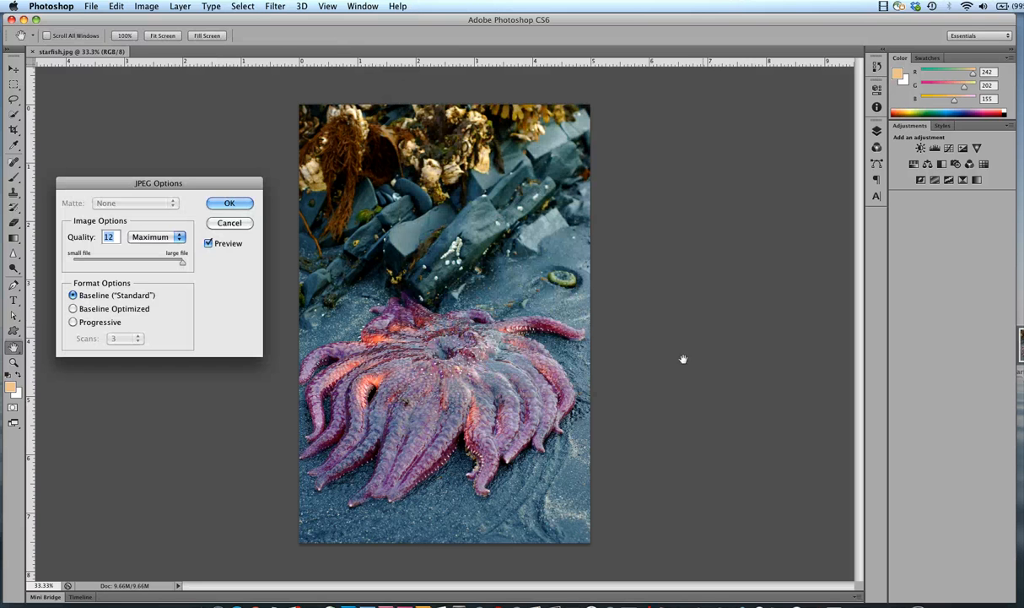
left_click(228, 203)
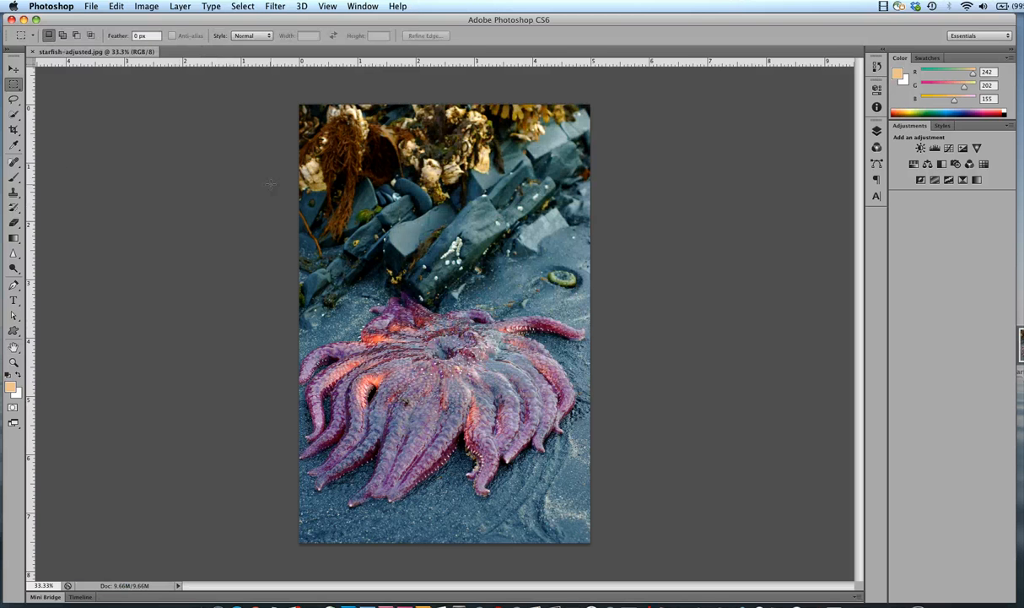